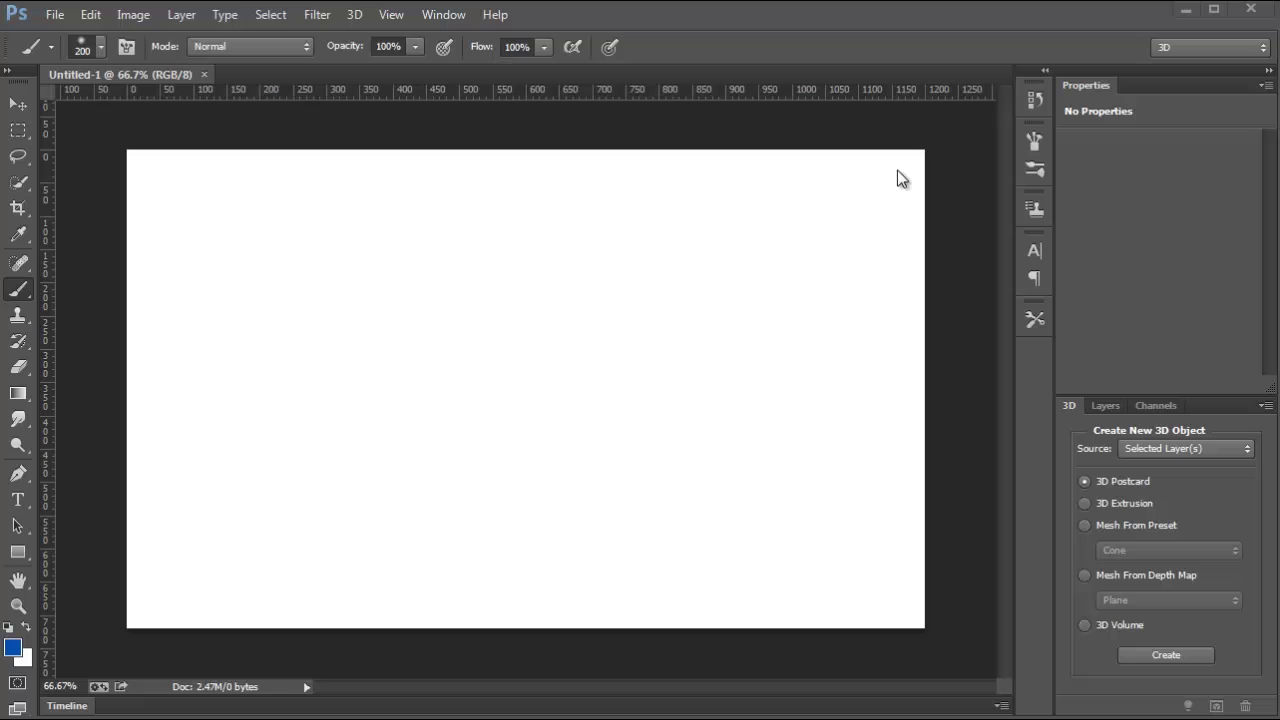
Create a Wine Bottle preset mesh from the blank layer via 3D > New Mesh from Layer.
click(354, 14)
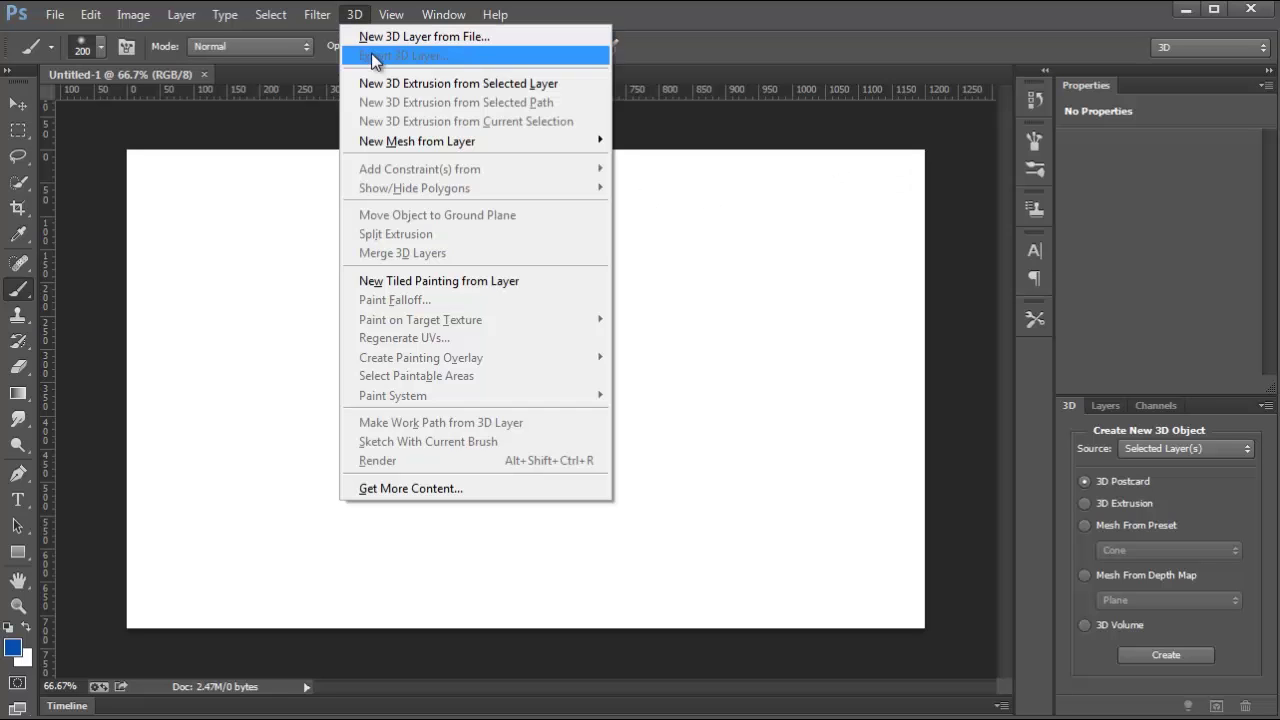
mouse_move(405, 138)
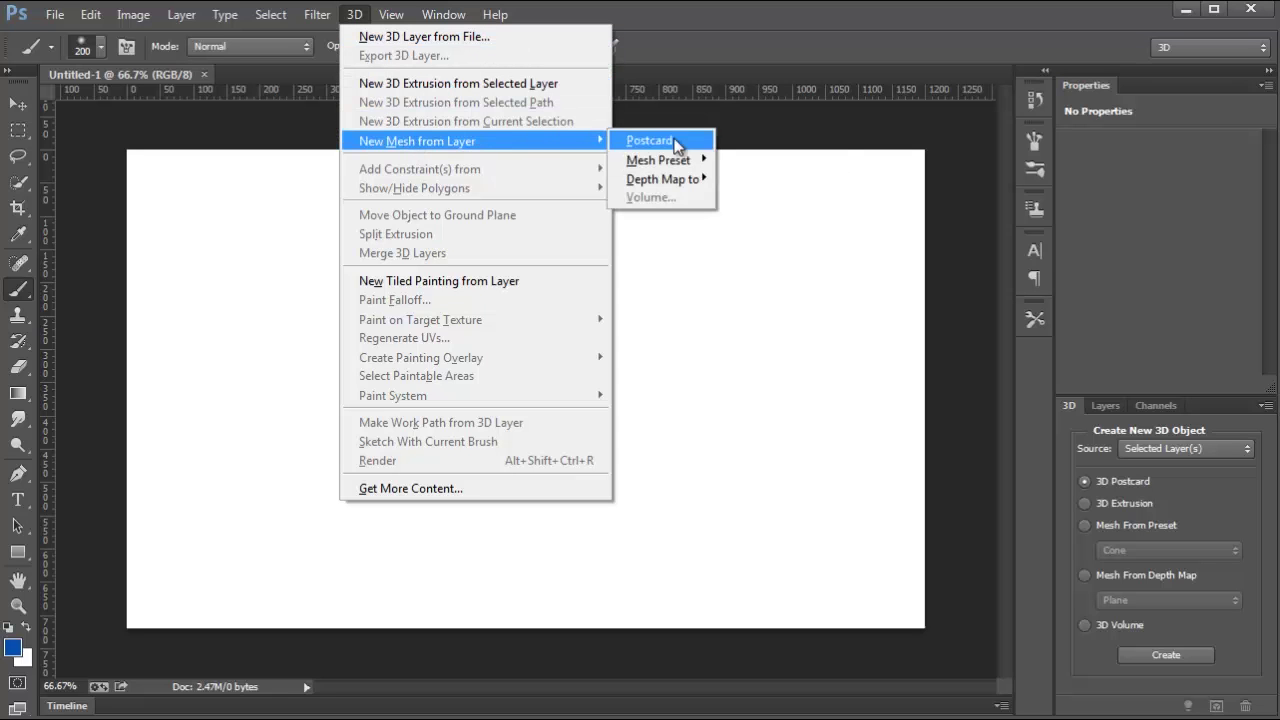
mouse_move(683, 162)
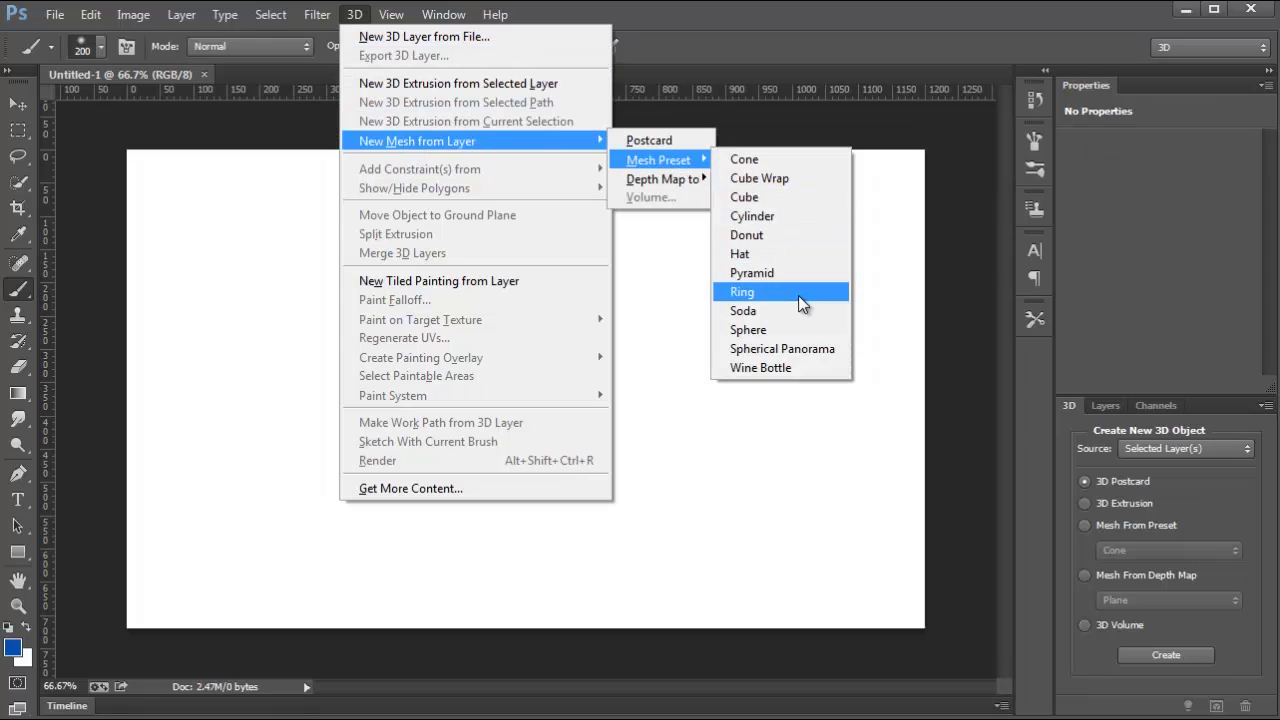
click(800, 367)
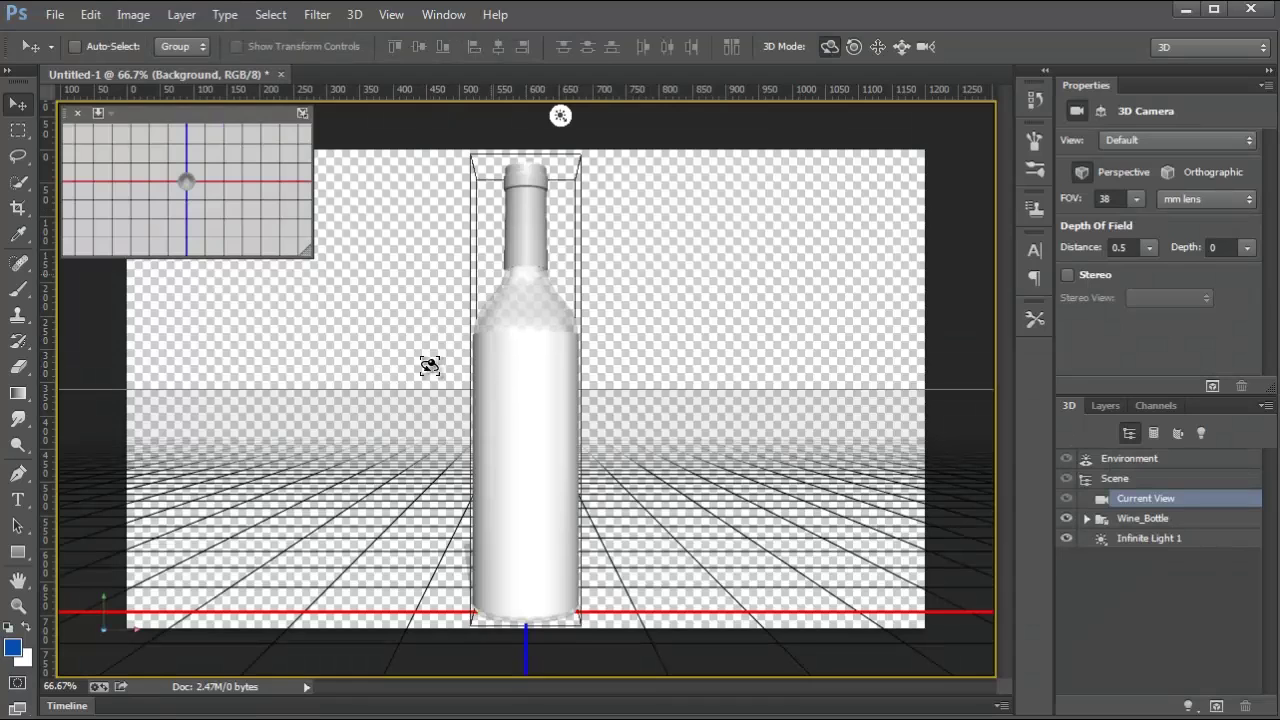
Rotate the infinite light so the bottle casts a shadow, then orbit the 3D view.
click(560, 114)
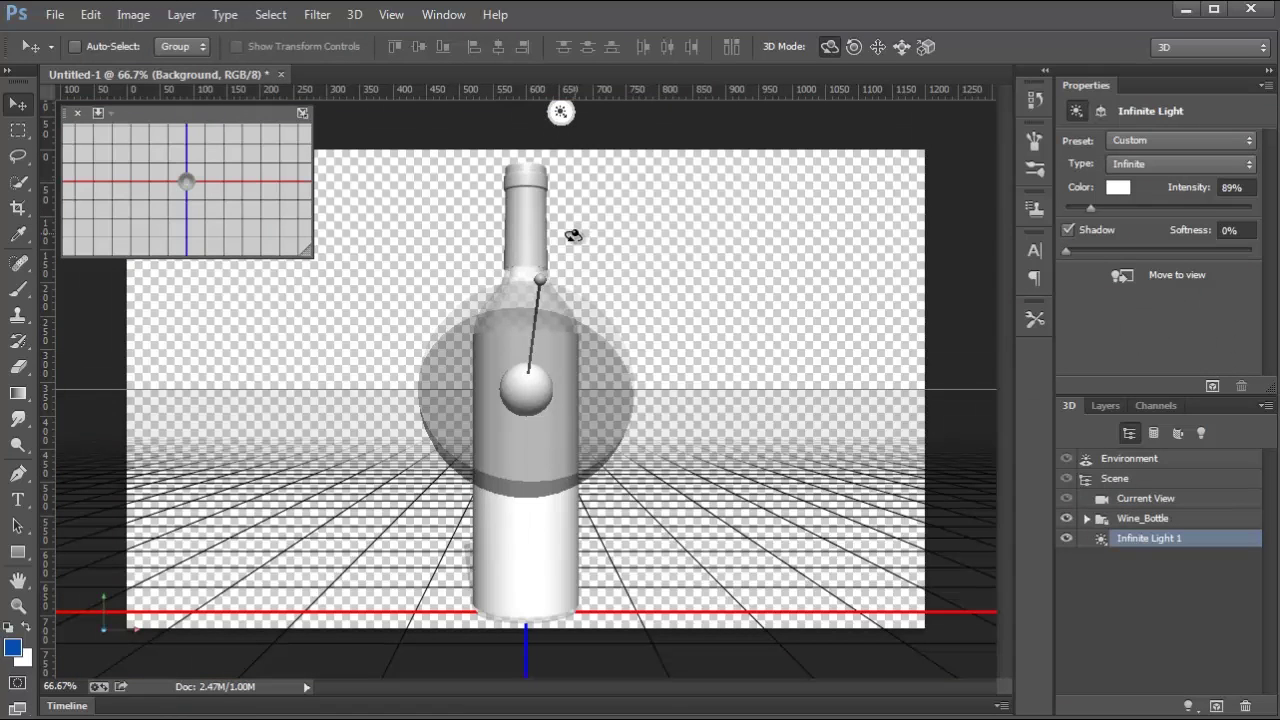
drag(572, 296, 659, 349)
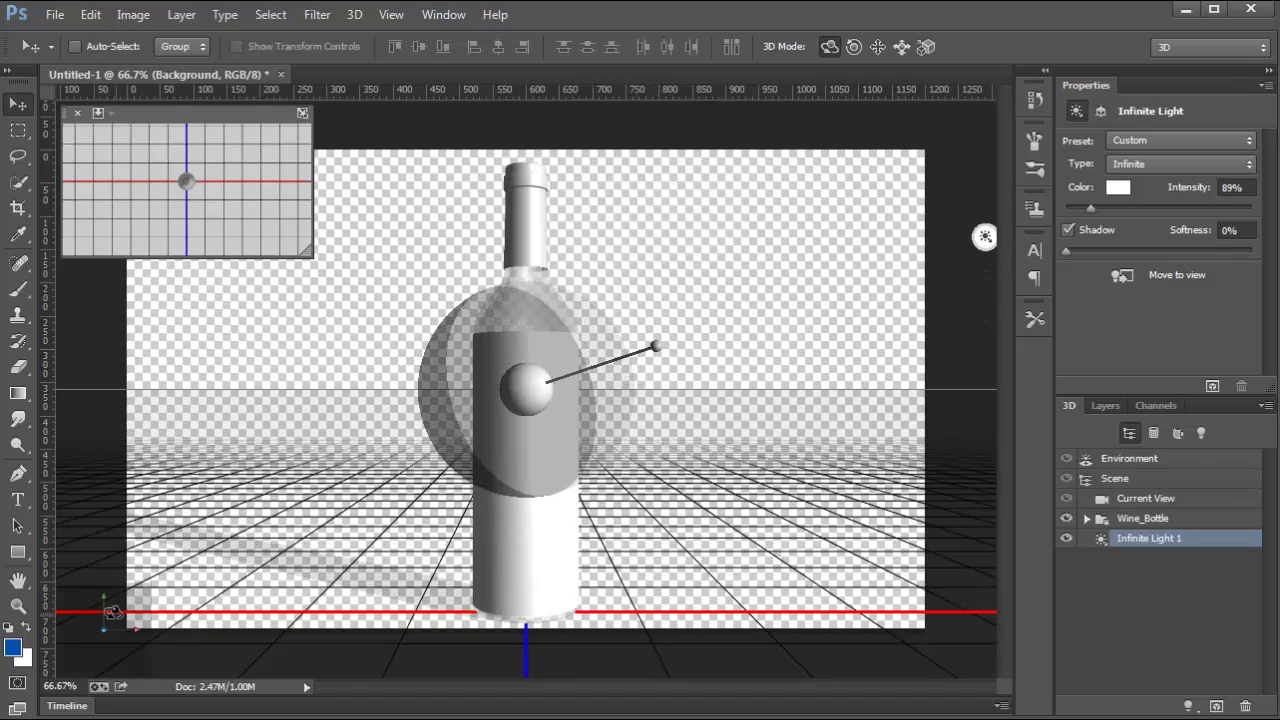
drag(112, 612, 138, 633)
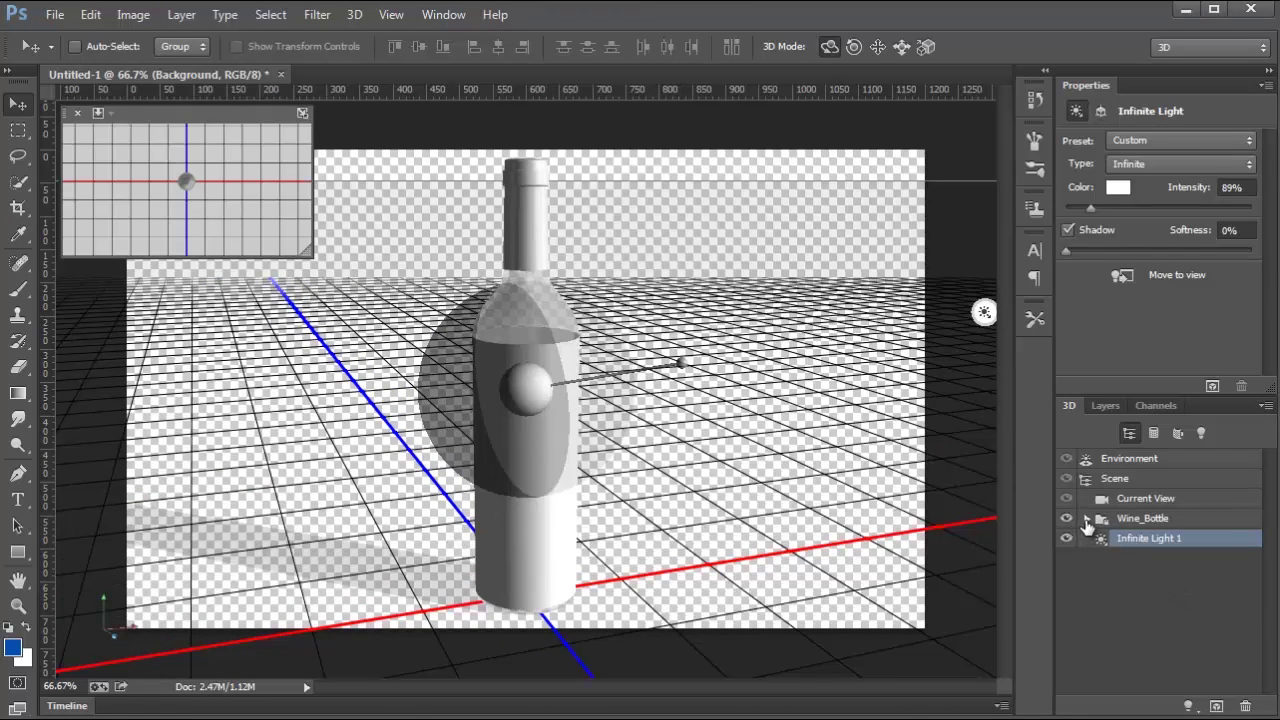
Open the Label_Material diffuse texture for editing as Layer 02.psb with its UV grid.
click(1087, 518)
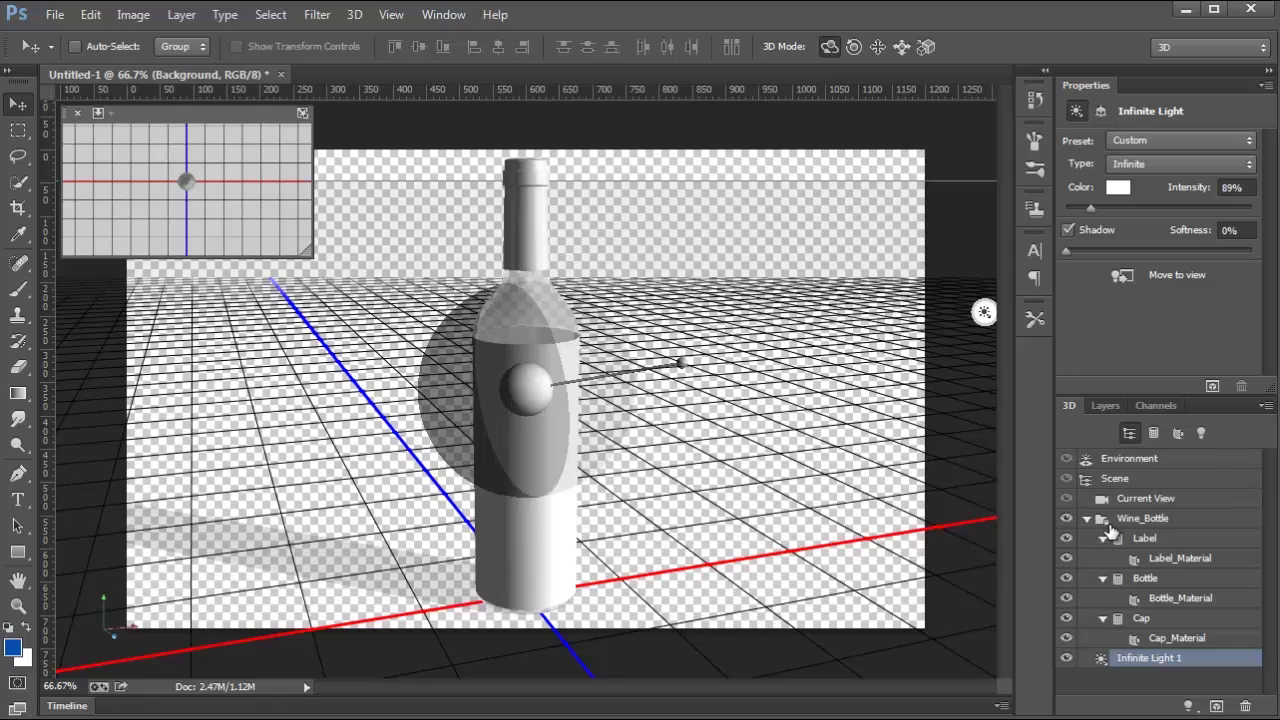
click(1163, 566)
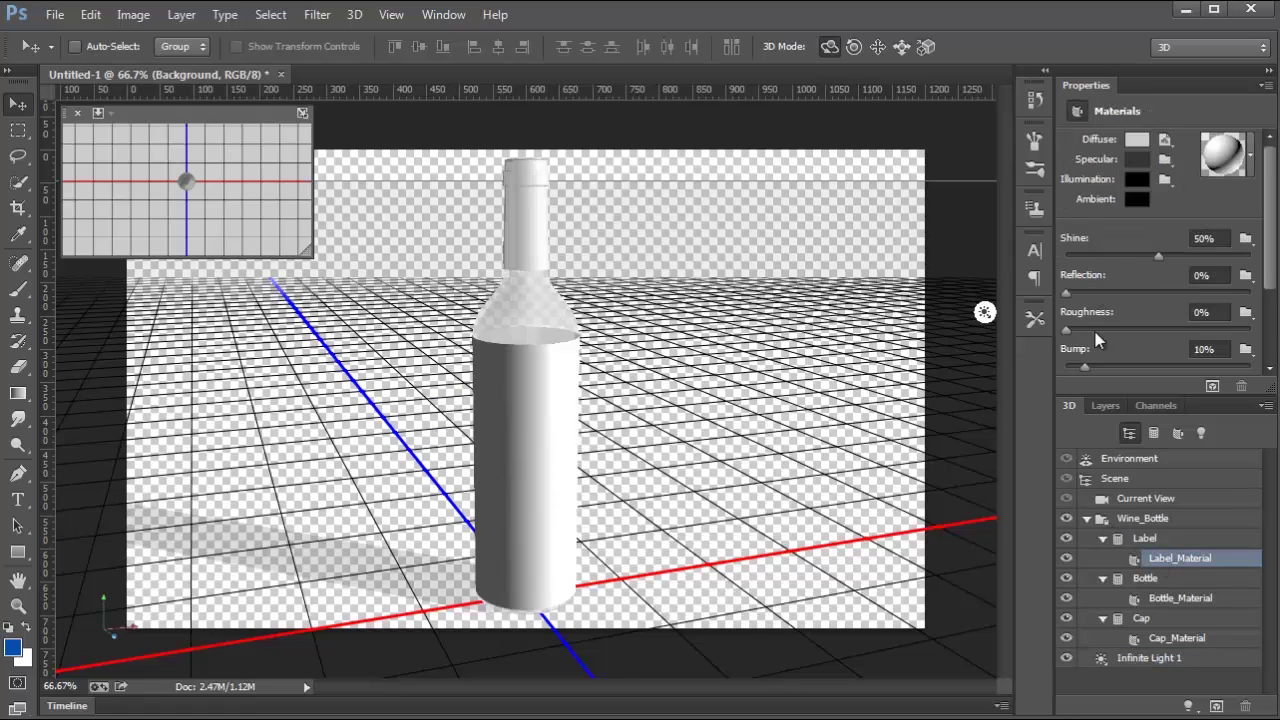
click(1164, 140)
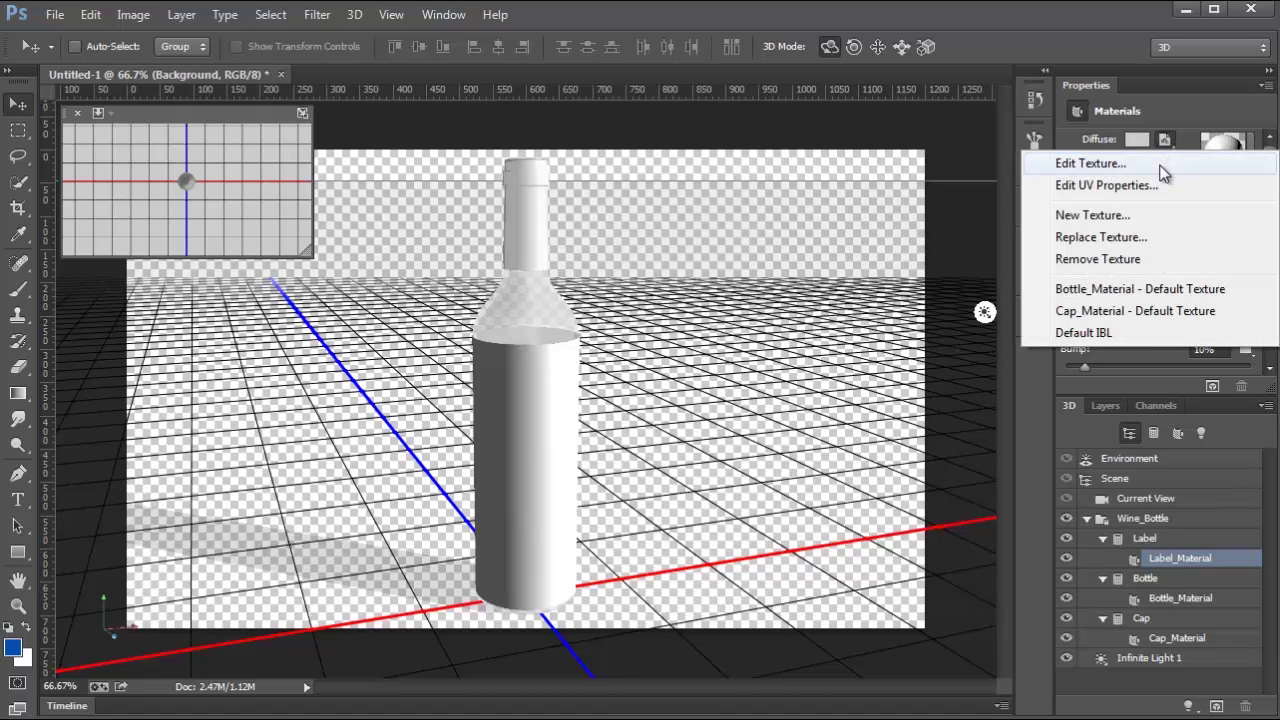
click(1161, 165)
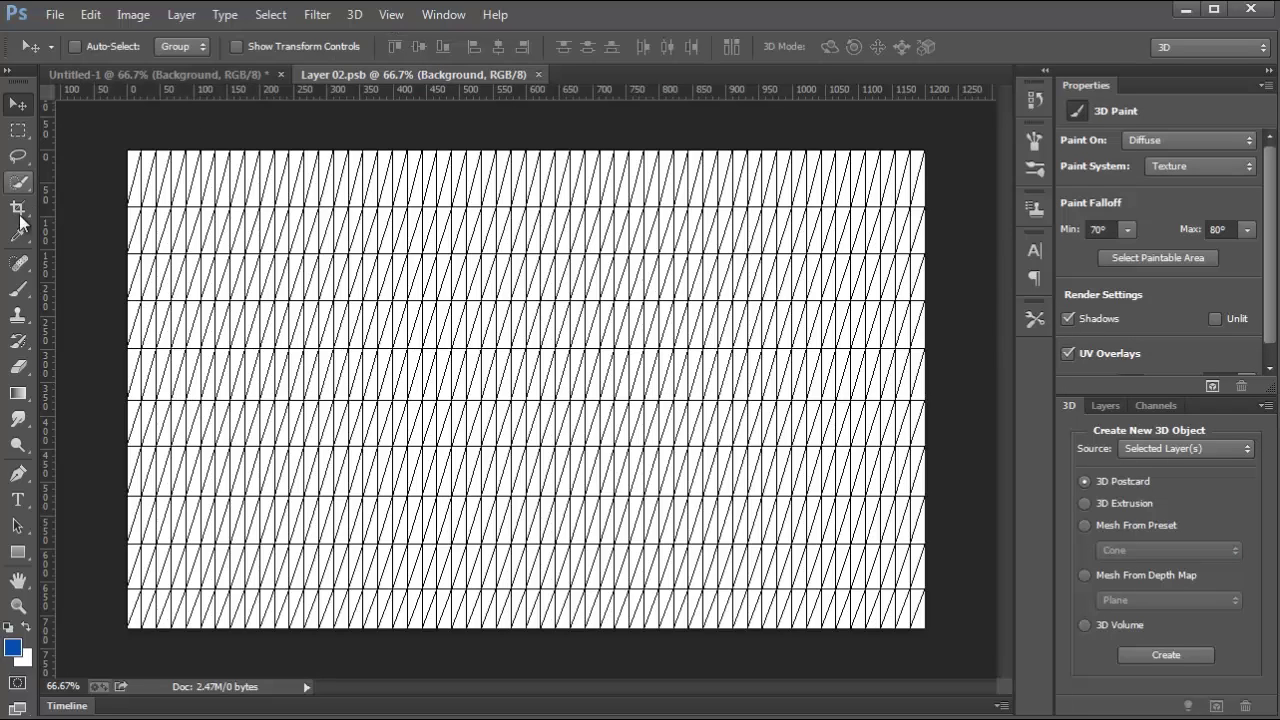
Paint a soft blue stroke down the Layer 02.psb texture and check it on the bottle.
click(17, 289)
mouse_move(450, 280)
mouse_down()
mouse_move(558, 435)
mouse_move(525, 490)
mouse_up()
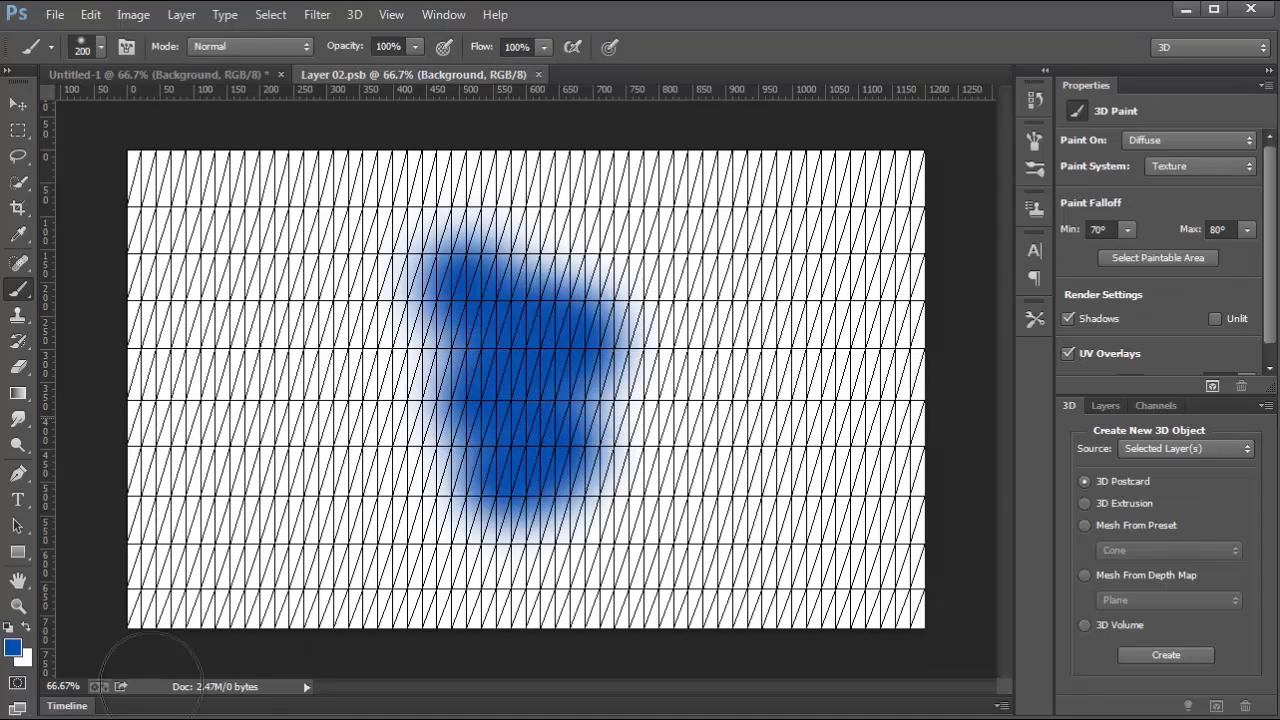
click(195, 75)
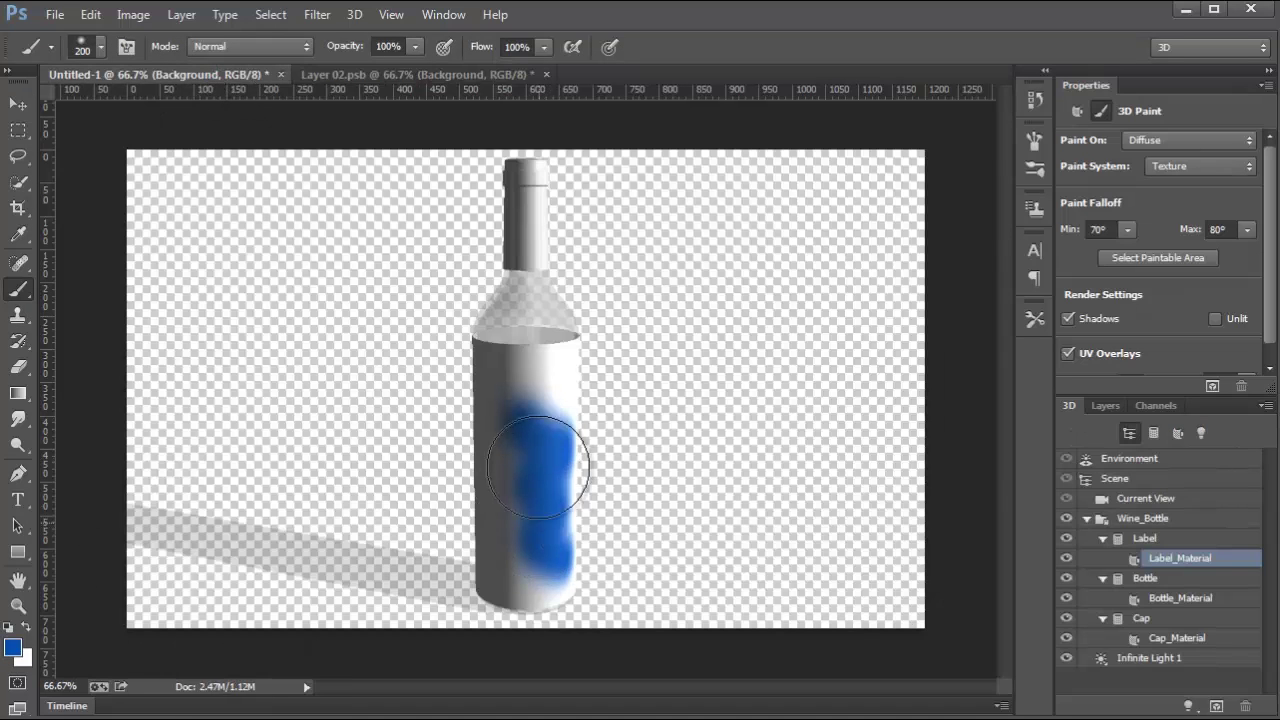
click(405, 76)
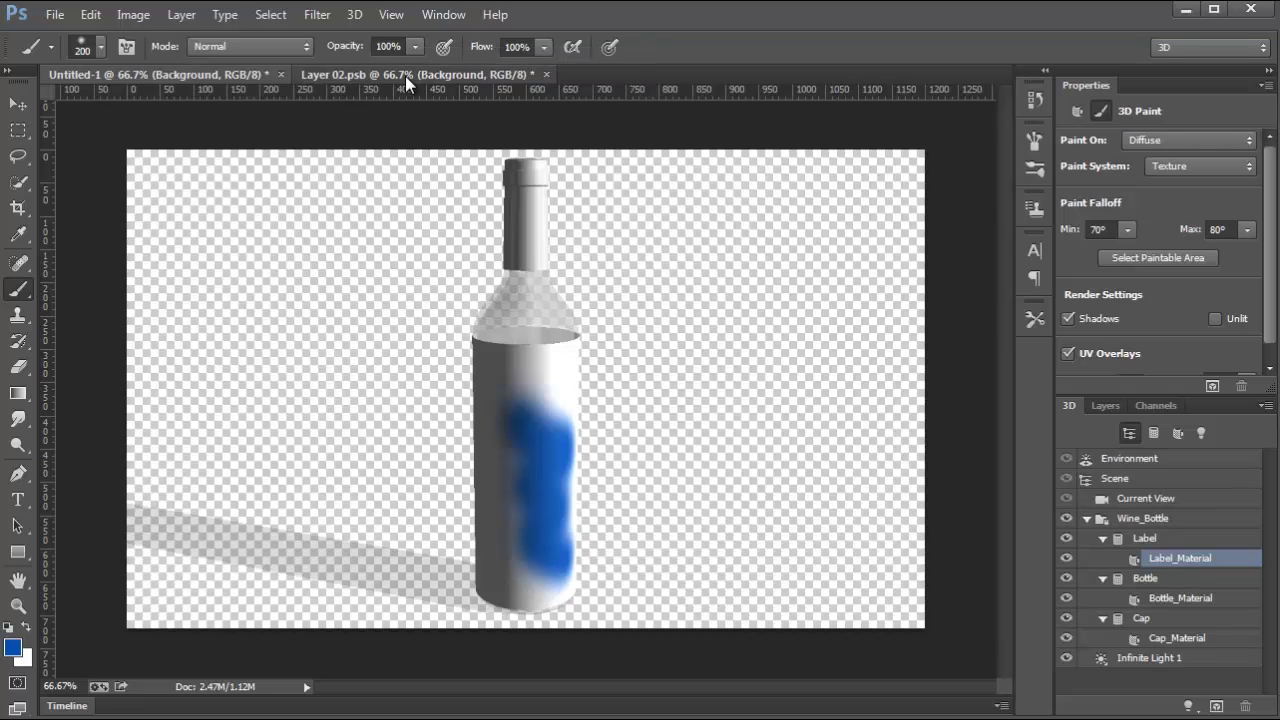
Arrange the texture and bottle documents side by side.
click(437, 13)
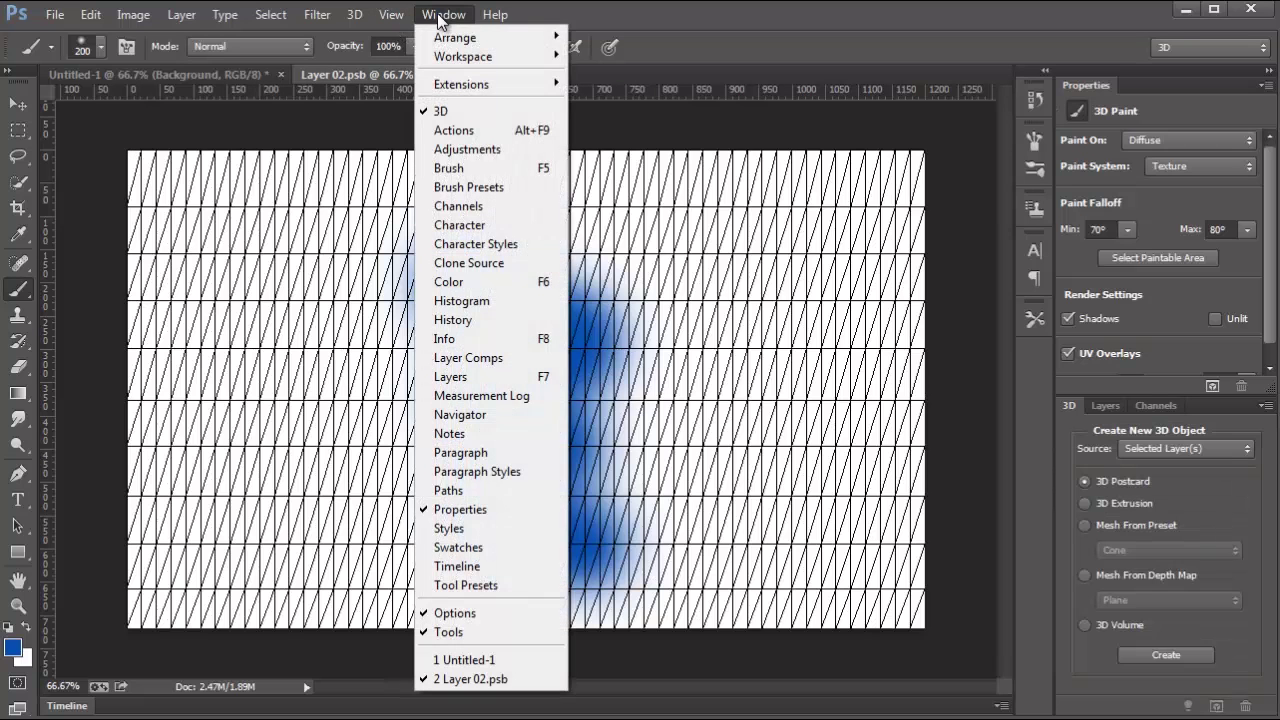
mouse_move(445, 37)
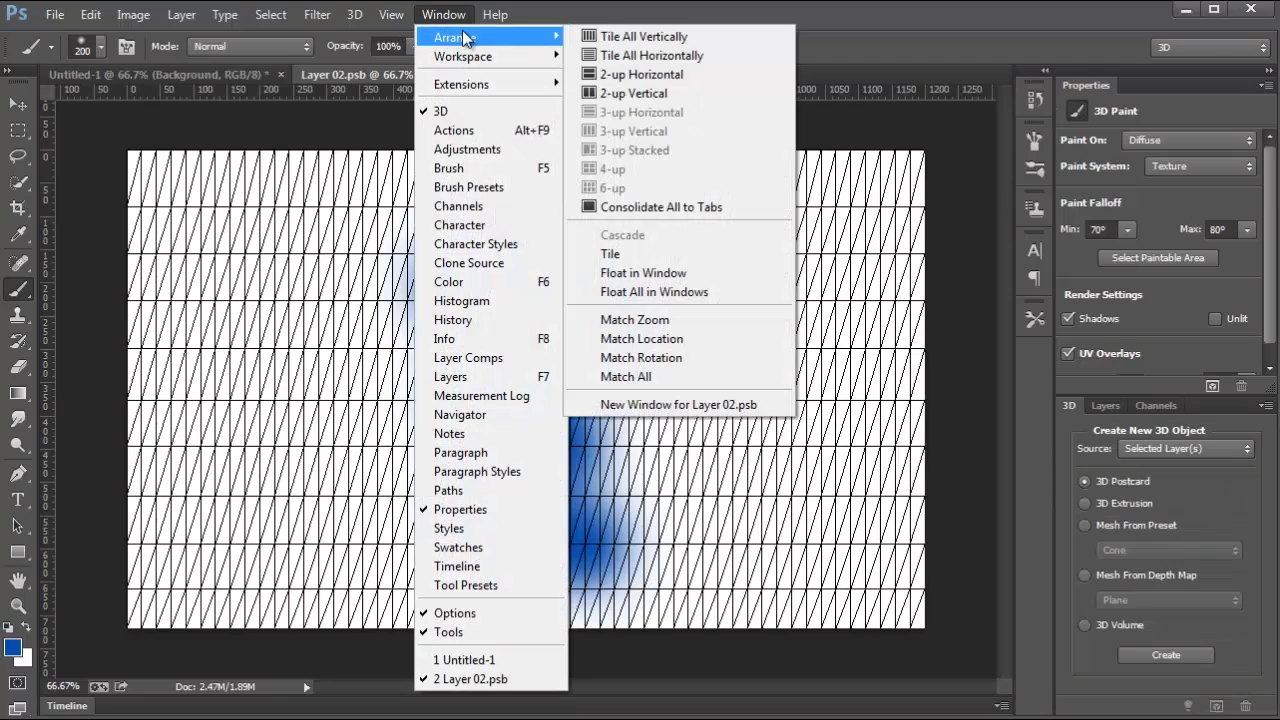
click(664, 94)
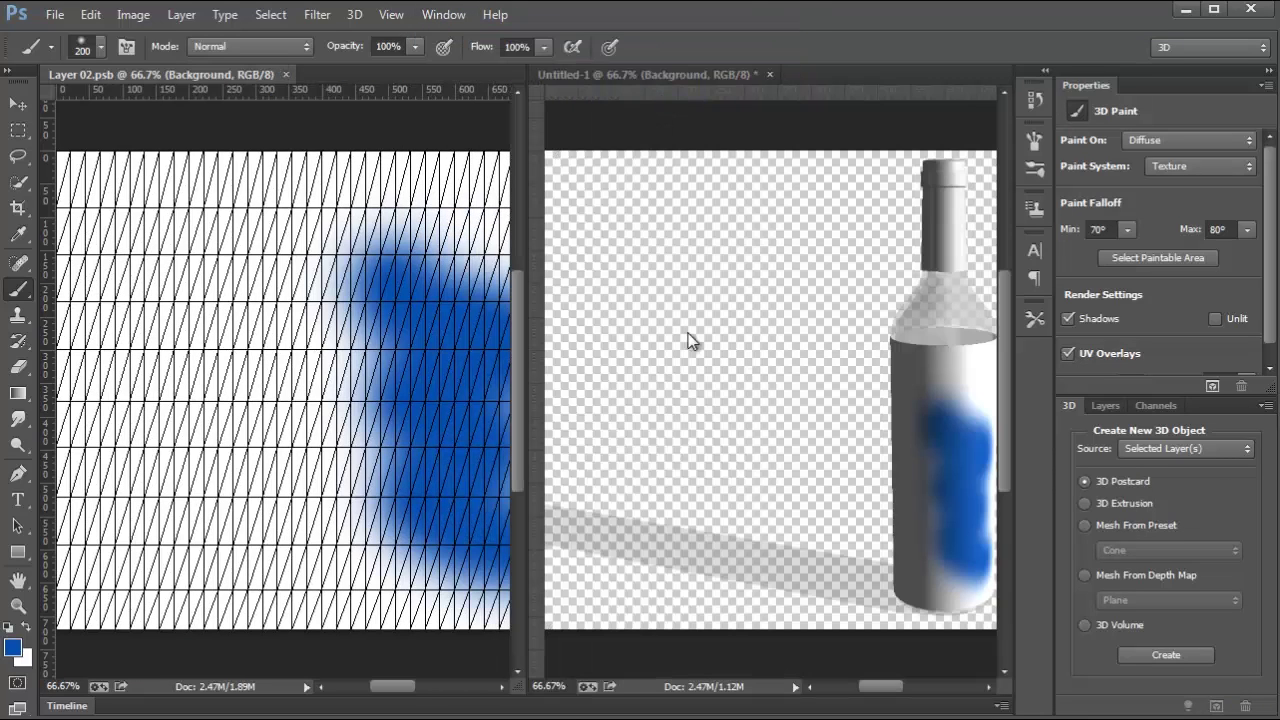
Paint more blue over the flat label texture and directly on the bottle's label.
mouse_move(322, 322)
mouse_down()
mouse_move(290, 330)
mouse_move(287, 367)
mouse_move(329, 414)
mouse_move(322, 445)
mouse_move(250, 472)
mouse_move(229, 512)
mouse_move(269, 548)
mouse_move(345, 572)
mouse_up()
mouse_move(345, 195)
mouse_down()
mouse_move(380, 166)
mouse_move(371, 206)
mouse_move(430, 190)
mouse_move(480, 208)
mouse_move(440, 245)
mouse_move(365, 390)
mouse_move(375, 535)
mouse_up()
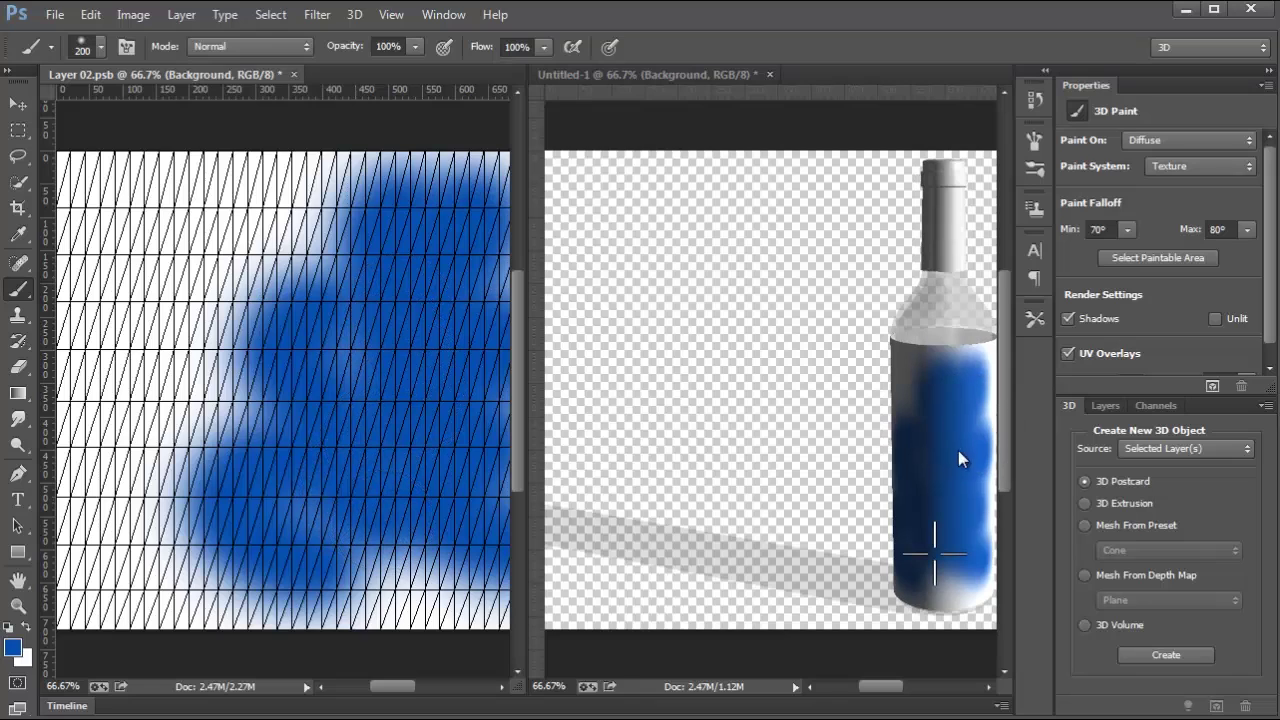
click(931, 555)
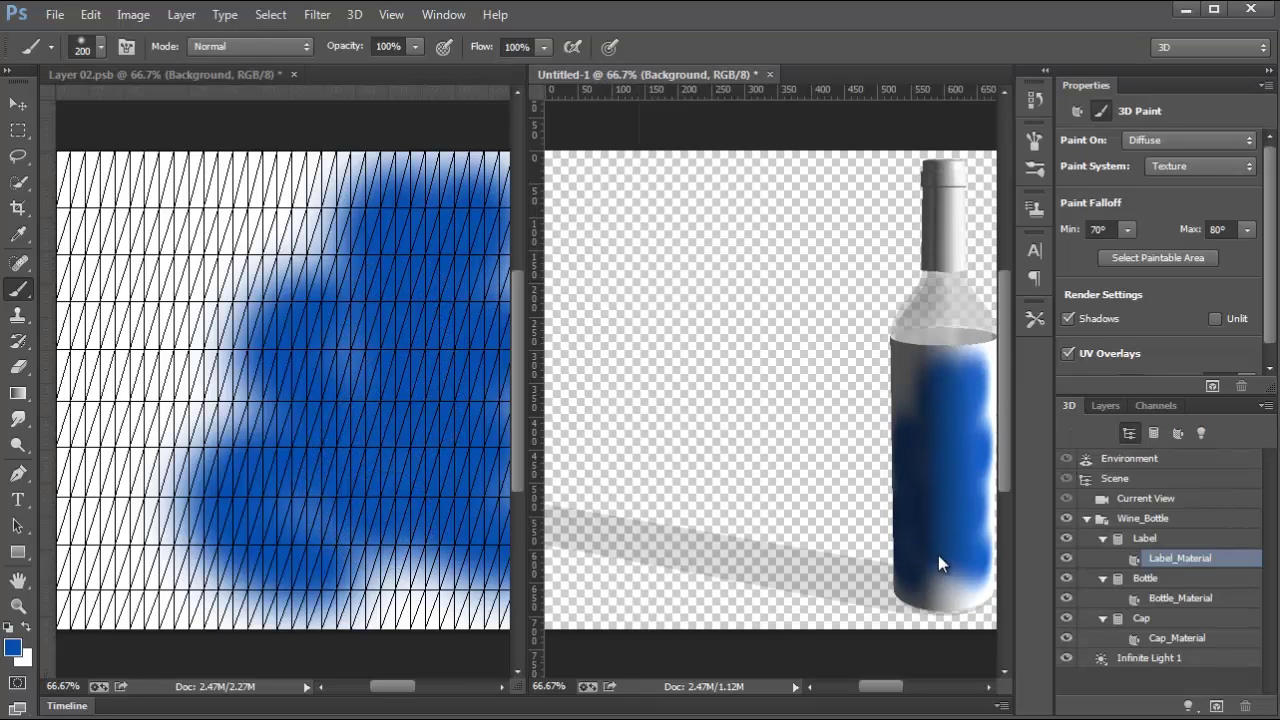
mouse_move(911, 452)
mouse_down()
mouse_move(895, 361)
mouse_move(869, 351)
mouse_move(919, 424)
mouse_move(939, 539)
mouse_move(927, 572)
mouse_up()
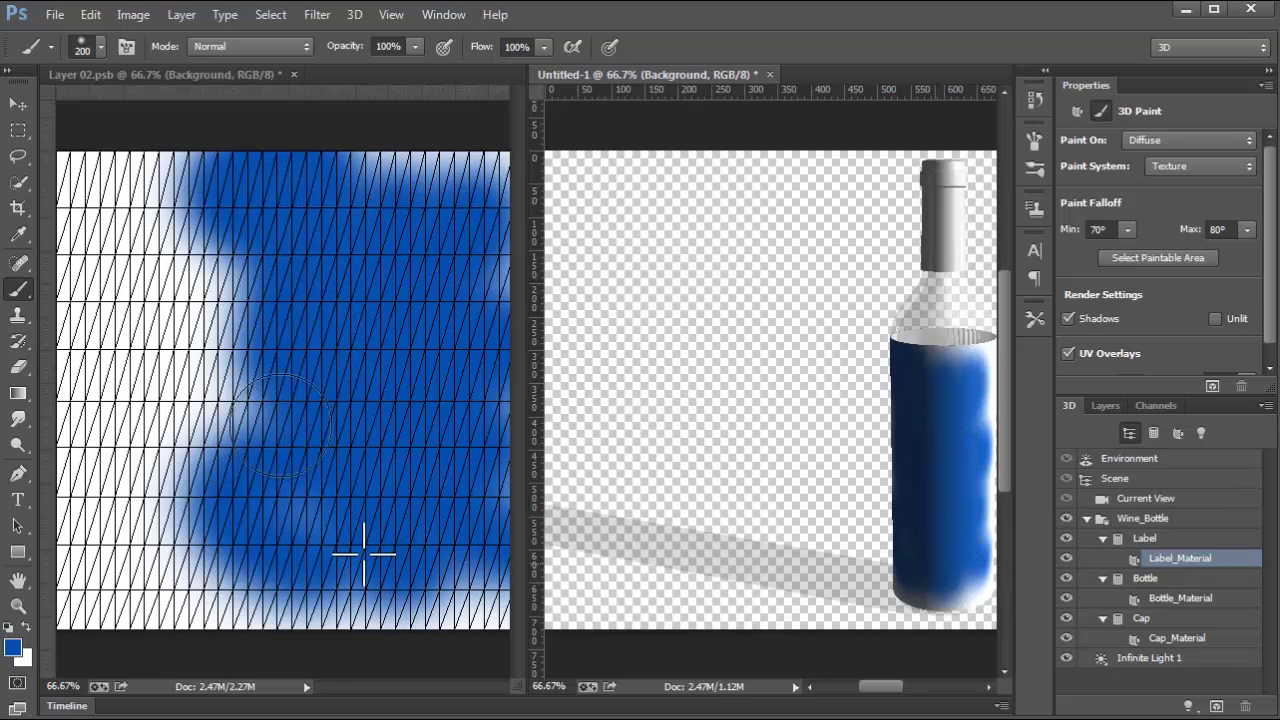
Orbit the bottle to the label's unpainted side and paint a vertical blue streak down it.
click(18, 104)
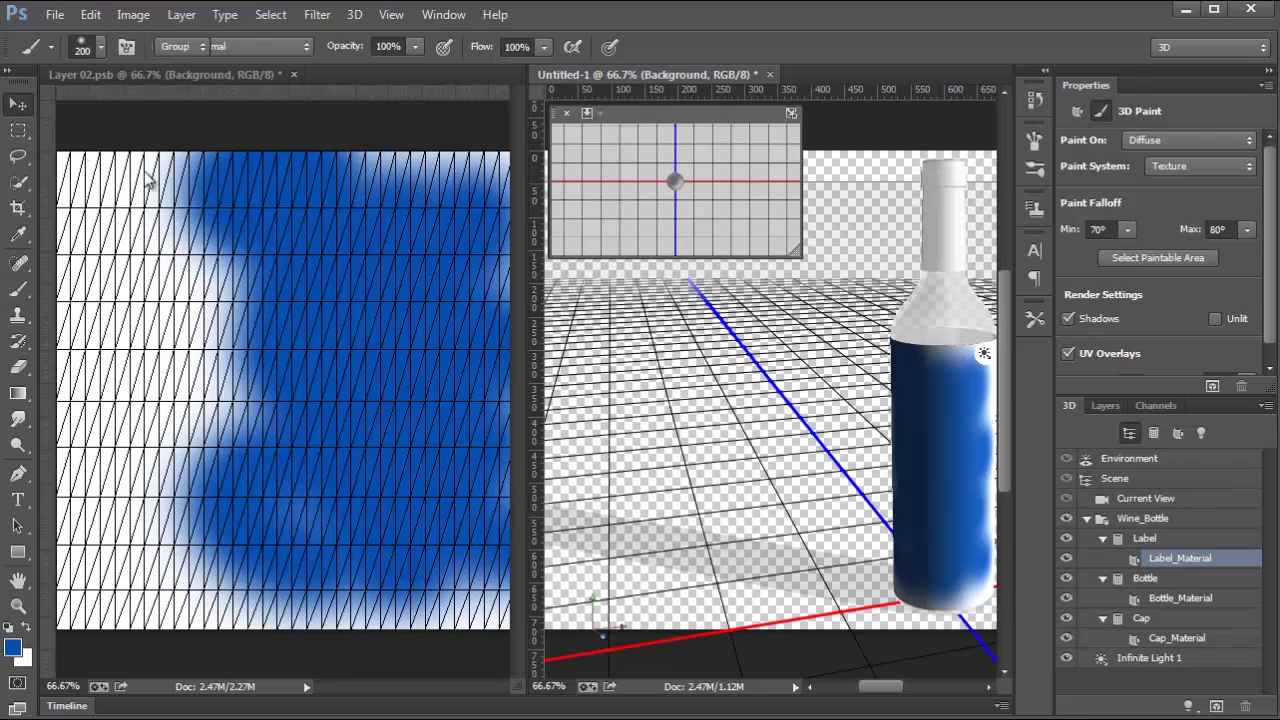
drag(530, 612, 135, 230)
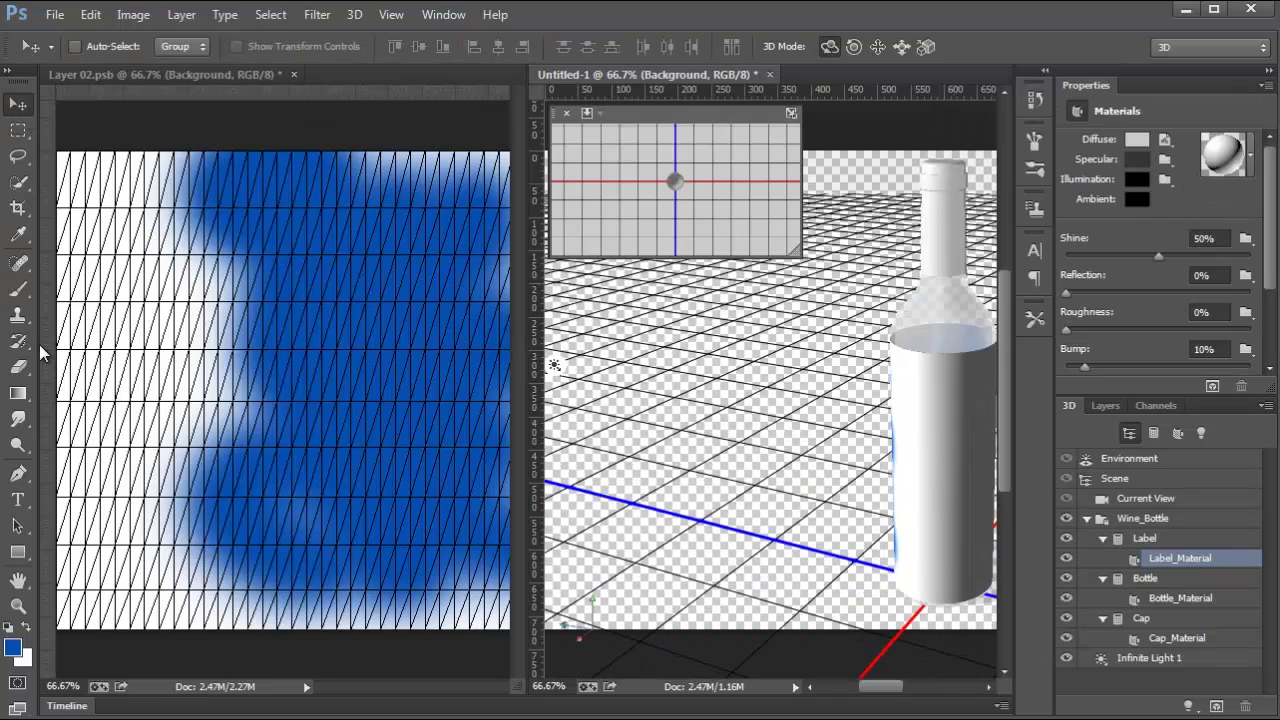
click(18, 289)
mouse_move(932, 415)
mouse_down()
mouse_move(941, 485)
mouse_move(917, 551)
mouse_move(912, 588)
mouse_up()
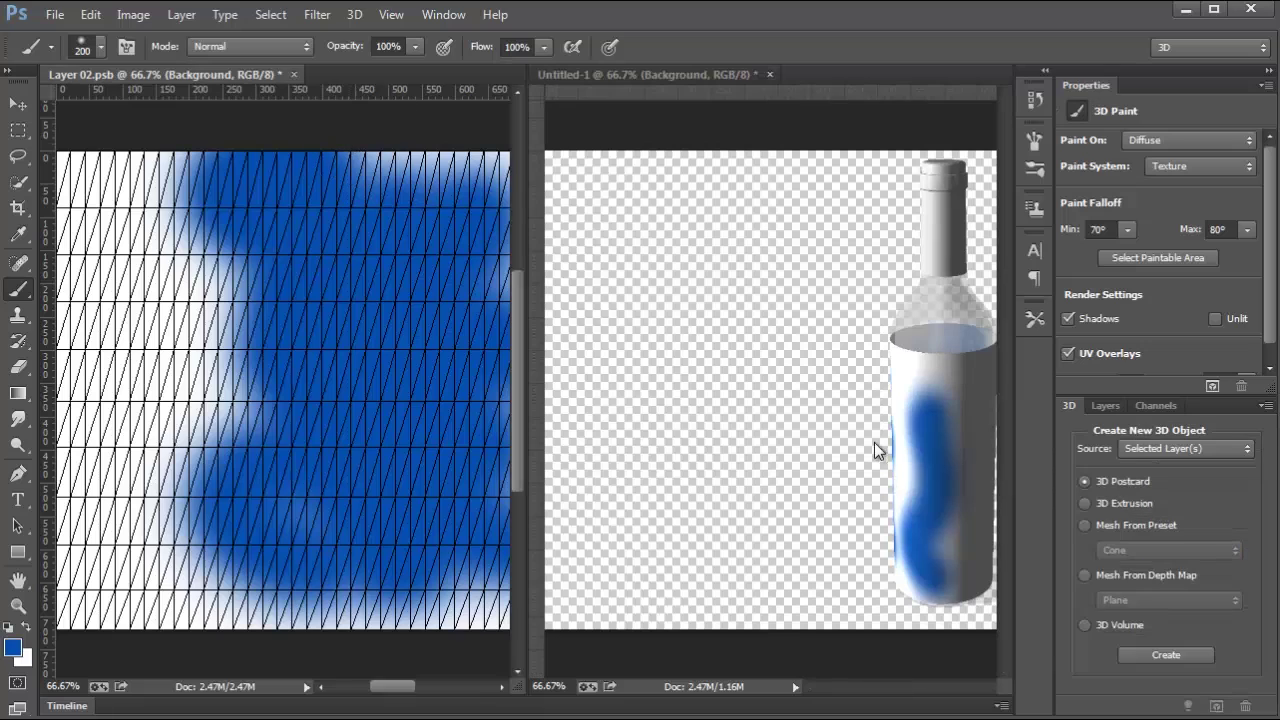
Zoom out the Layer 02.psb texture and brush blue over the bottle's label.
drag(380, 685, 418, 686)
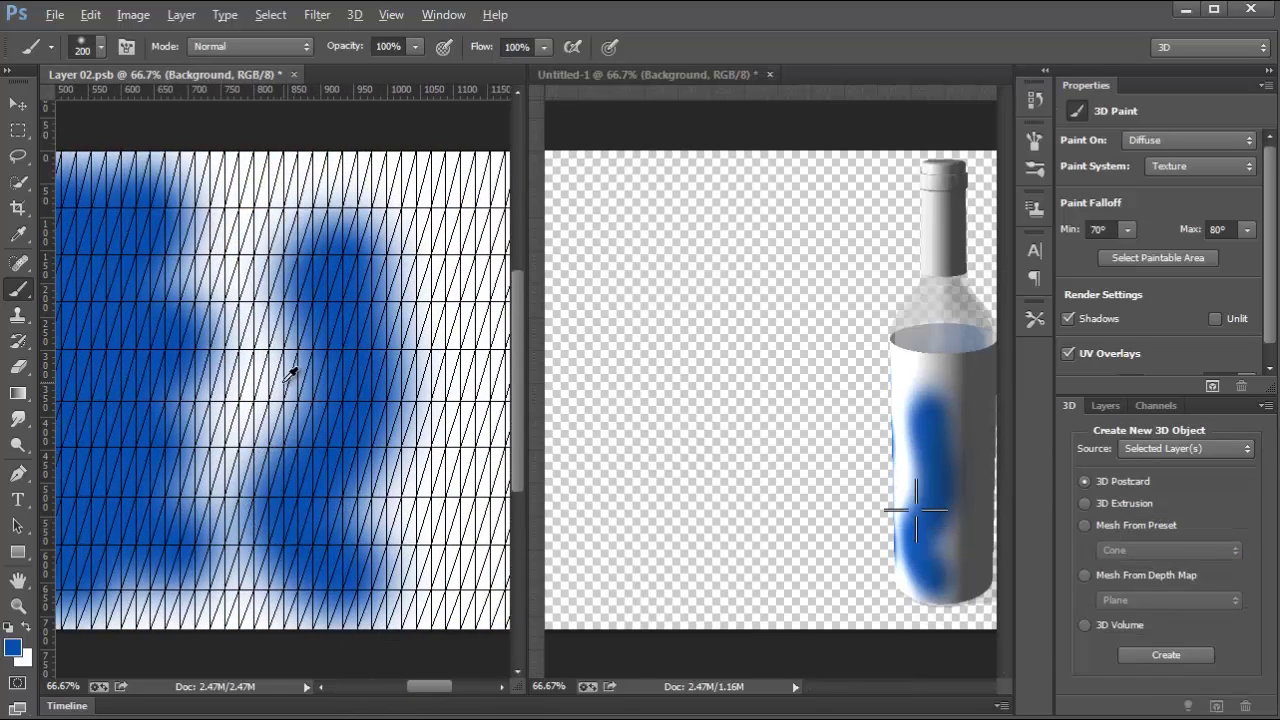
scroll(291, 371, down, 5)
click(918, 381)
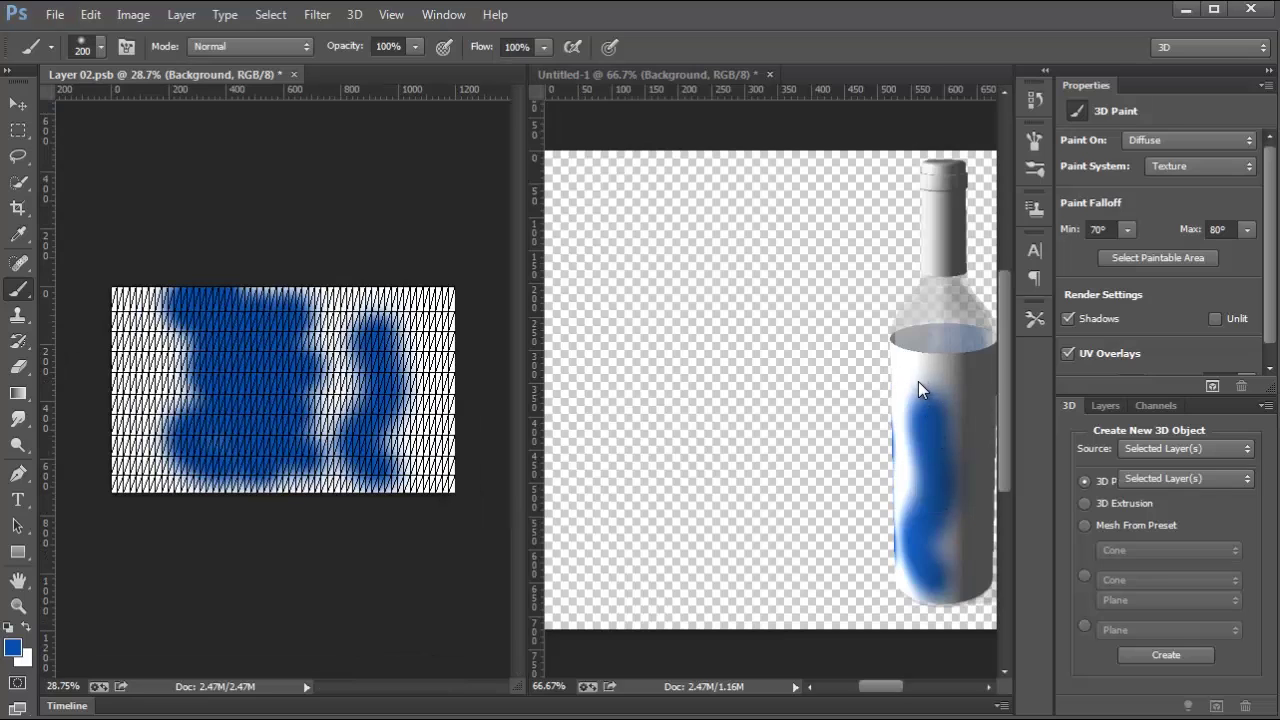
mouse_move(918, 381)
mouse_down()
mouse_move(967, 501)
mouse_move(949, 542)
mouse_move(955, 575)
mouse_up()
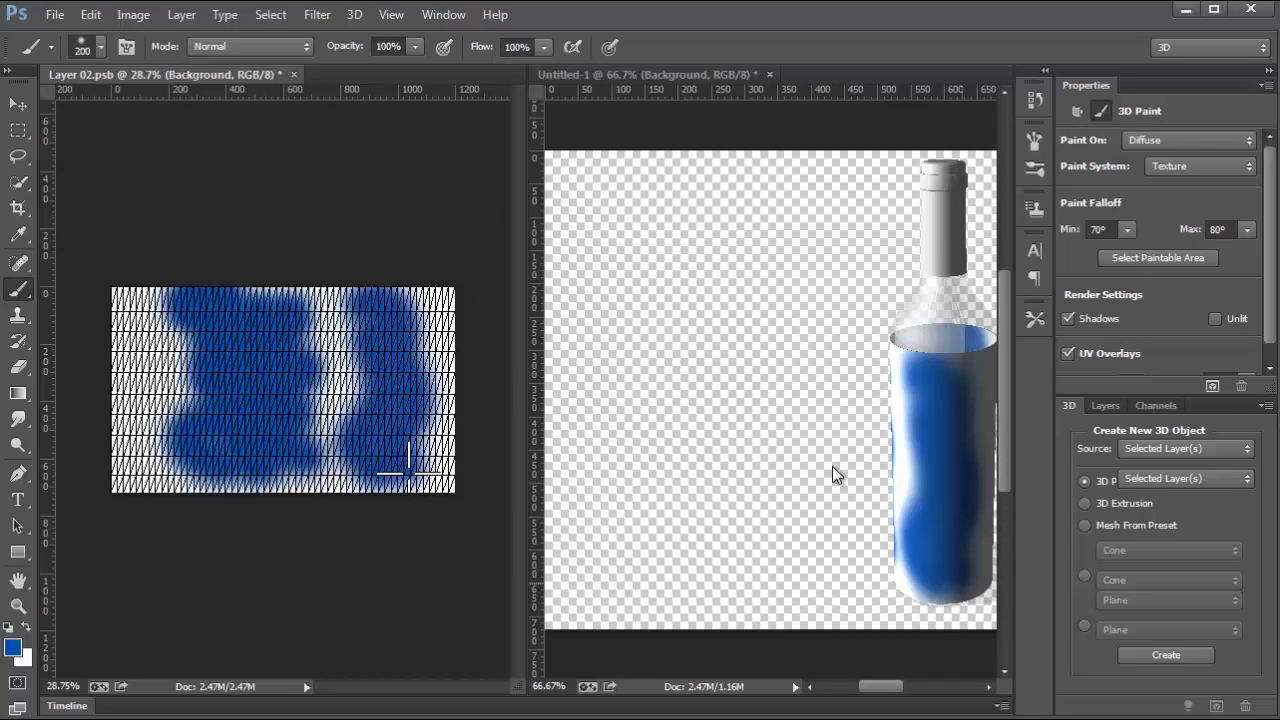
Brush blue across the left side of the flat label texture.
click(905, 435)
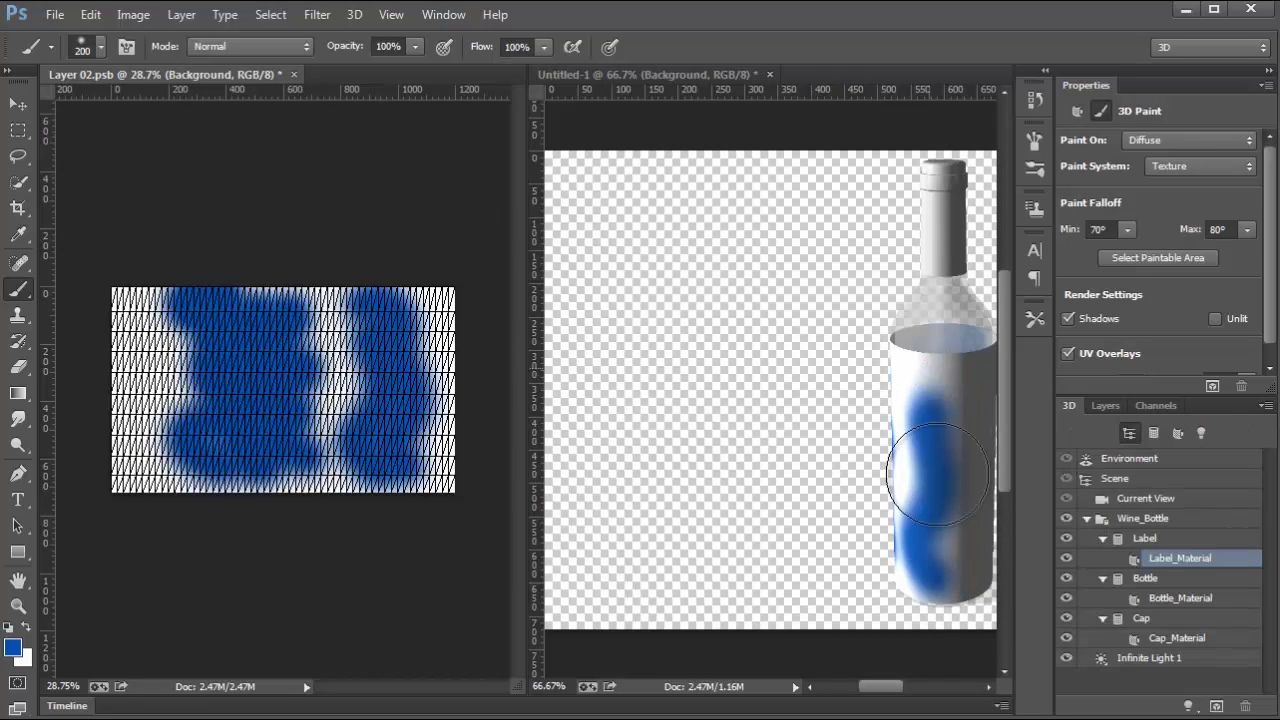
click(133, 330)
mouse_move(128, 345)
mouse_down()
mouse_move(207, 394)
mouse_move(78, 375)
mouse_move(124, 419)
mouse_move(258, 459)
mouse_move(348, 459)
mouse_move(322, 329)
mouse_move(398, 347)
mouse_up()
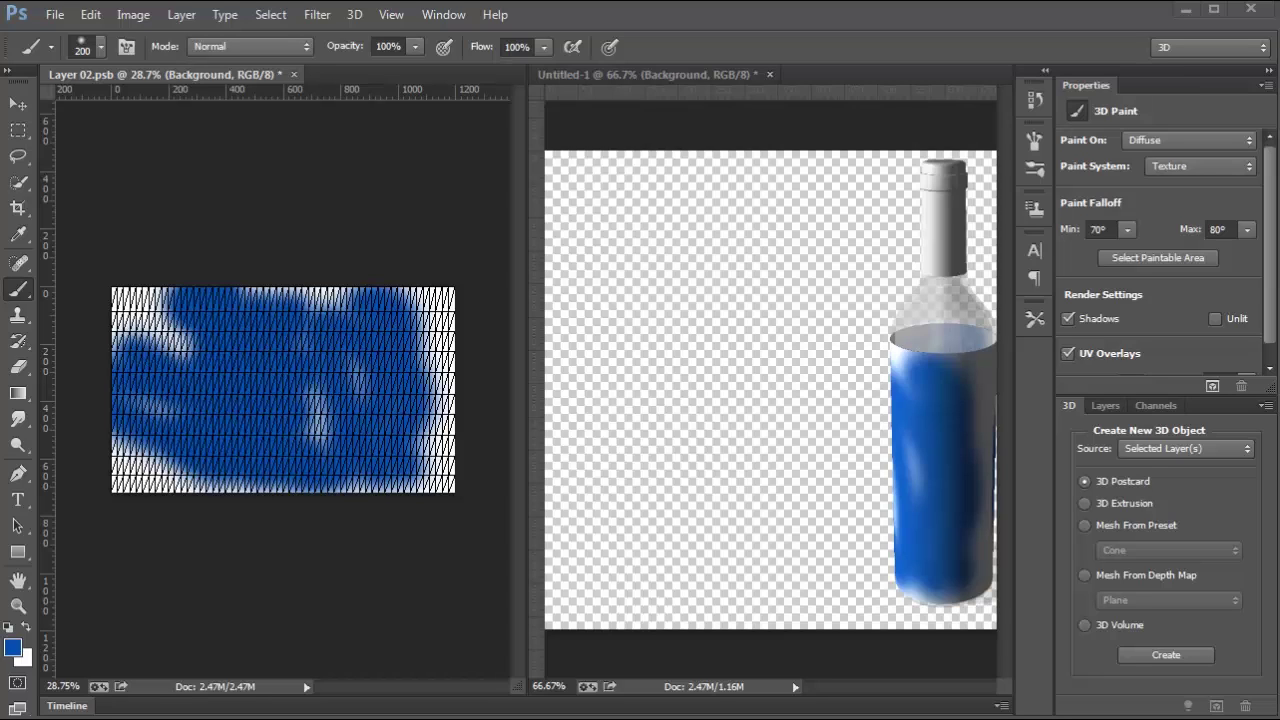
Set the scene's Surface Style to Unlit Texture and orbit the camera to a tilted view.
click(18, 104)
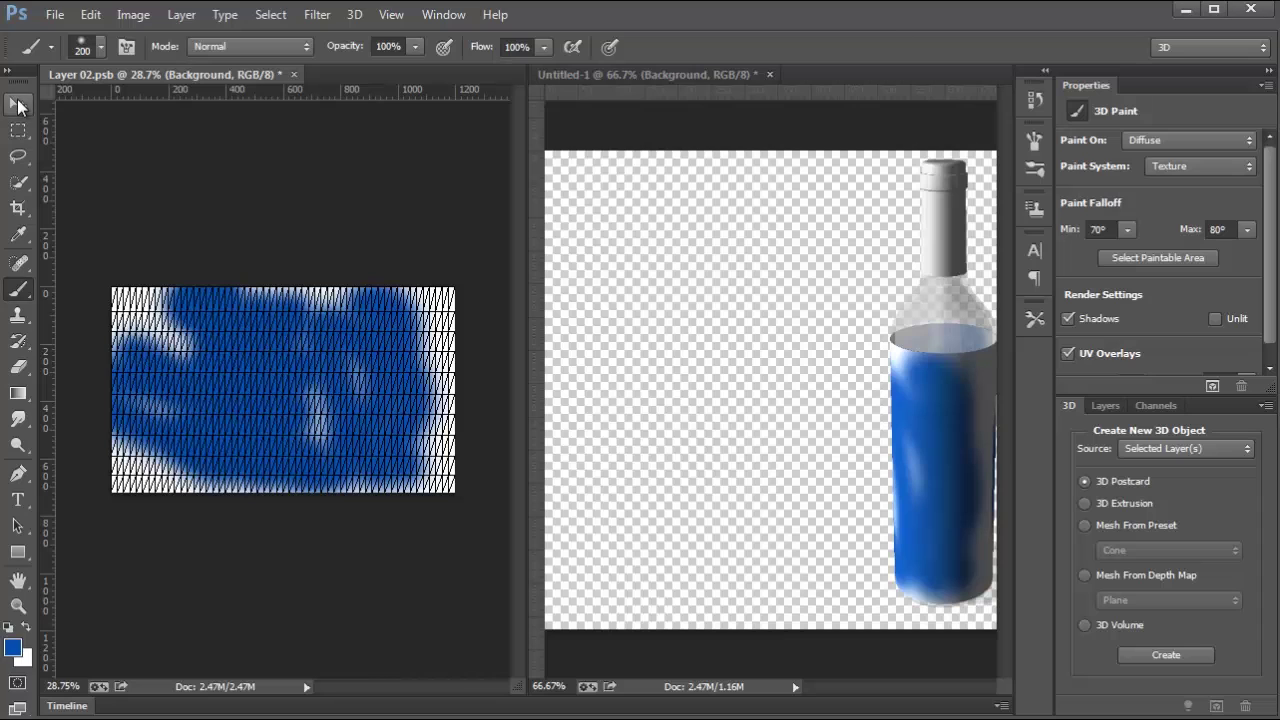
click(786, 419)
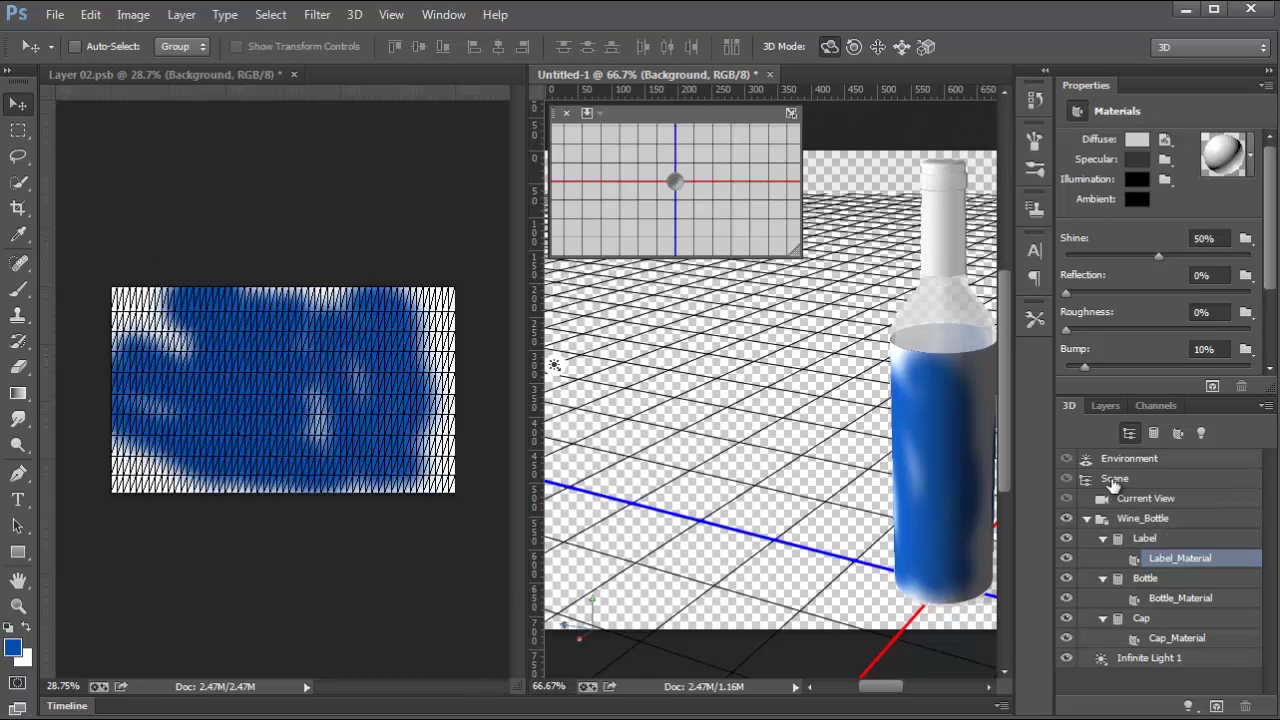
click(1113, 480)
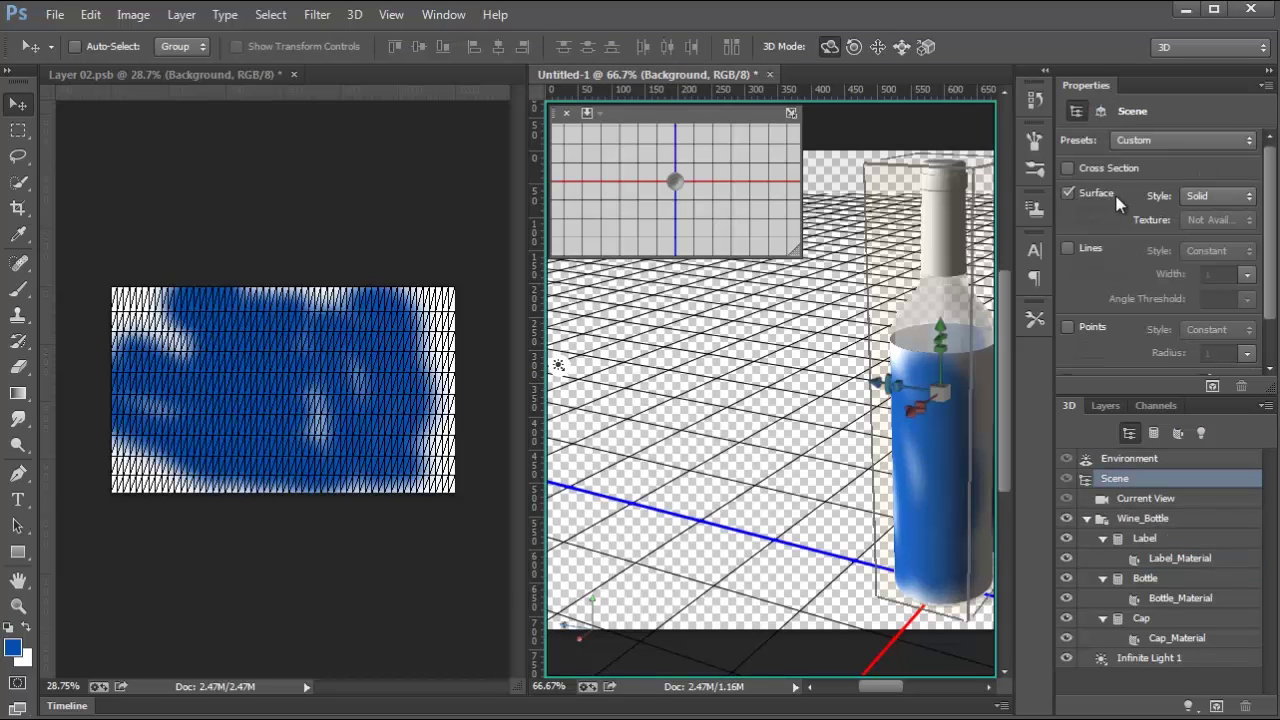
click(1221, 197)
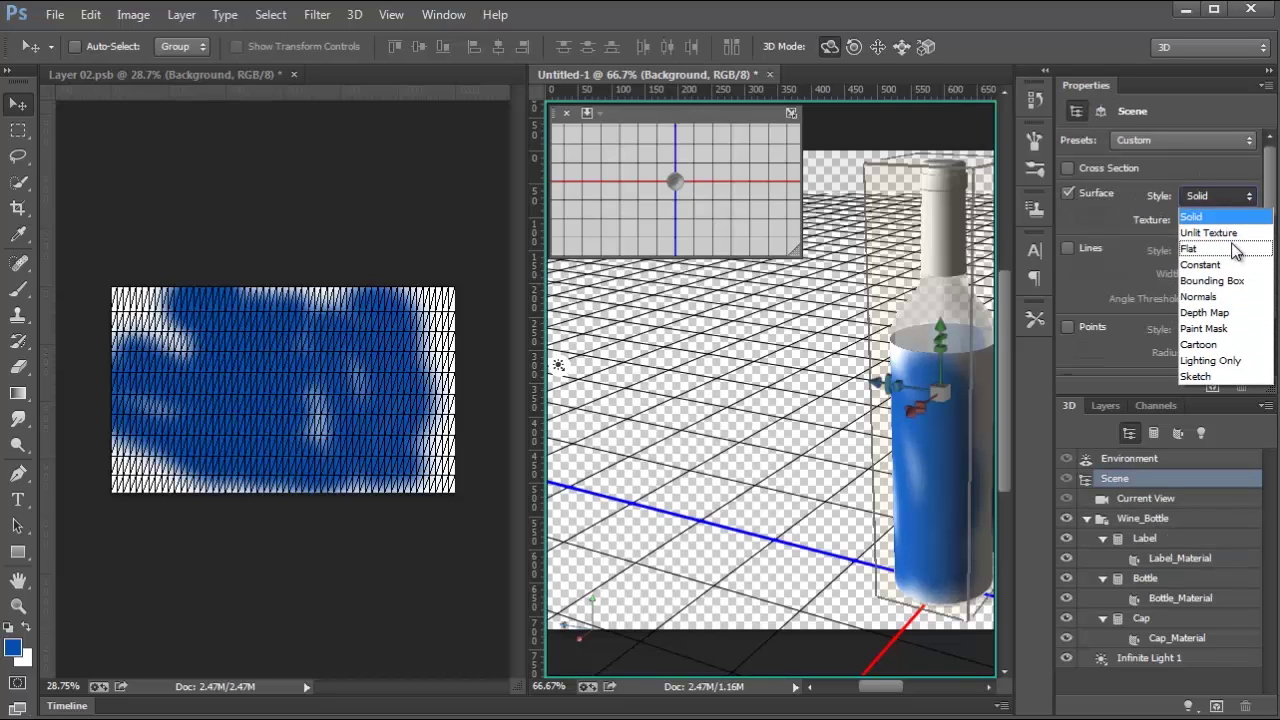
click(1228, 236)
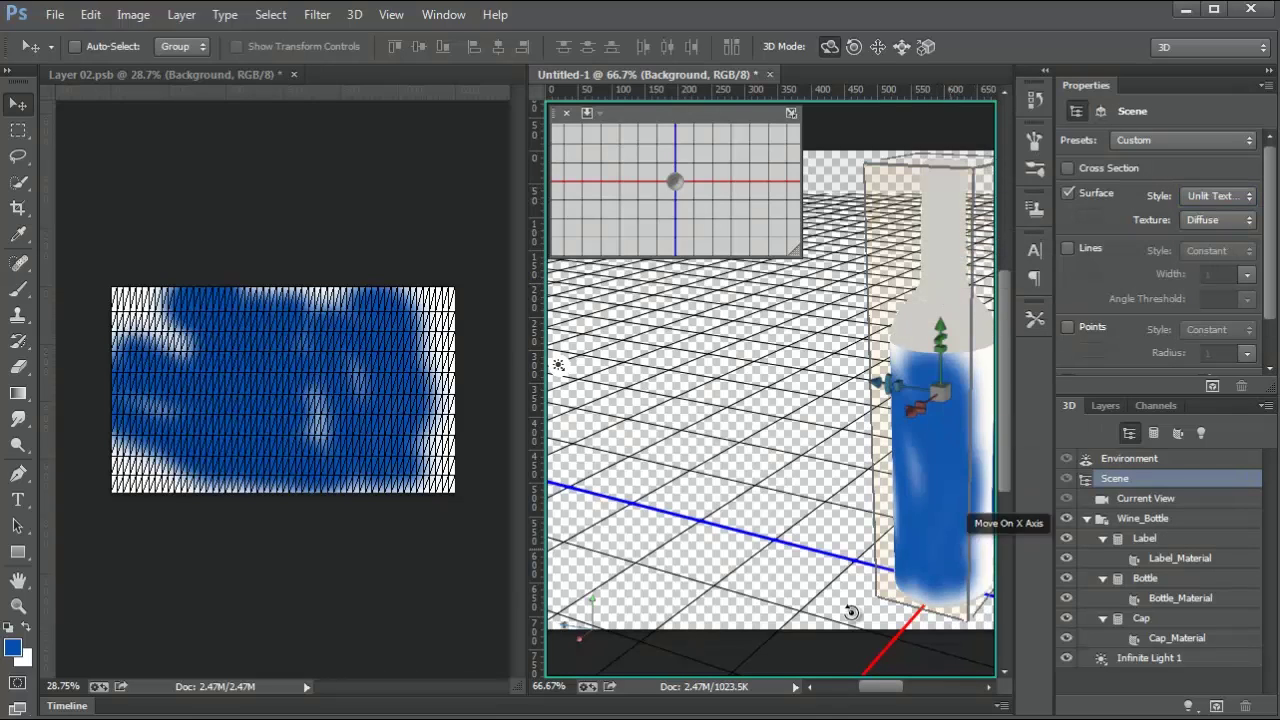
drag(572, 610, 610, 70)
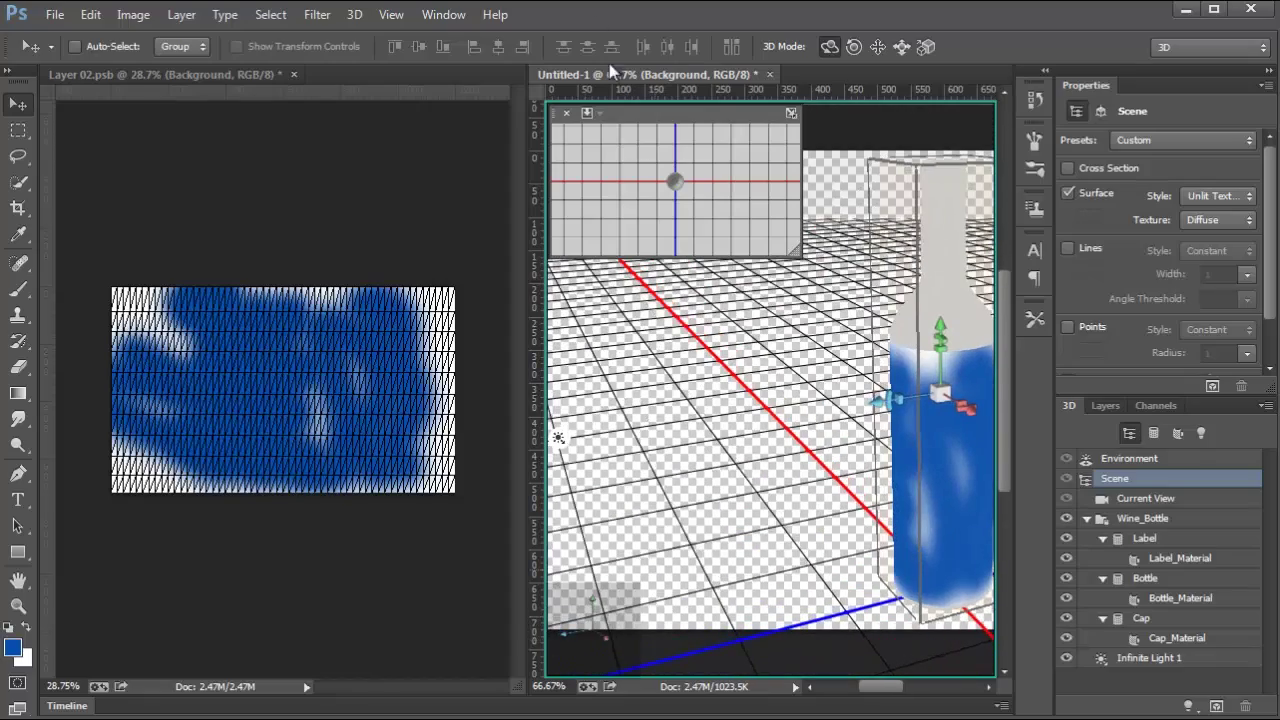
Close Layer 02.psb without saving, then orbit to a lower view of the bottle.
click(294, 74)
click(624, 293)
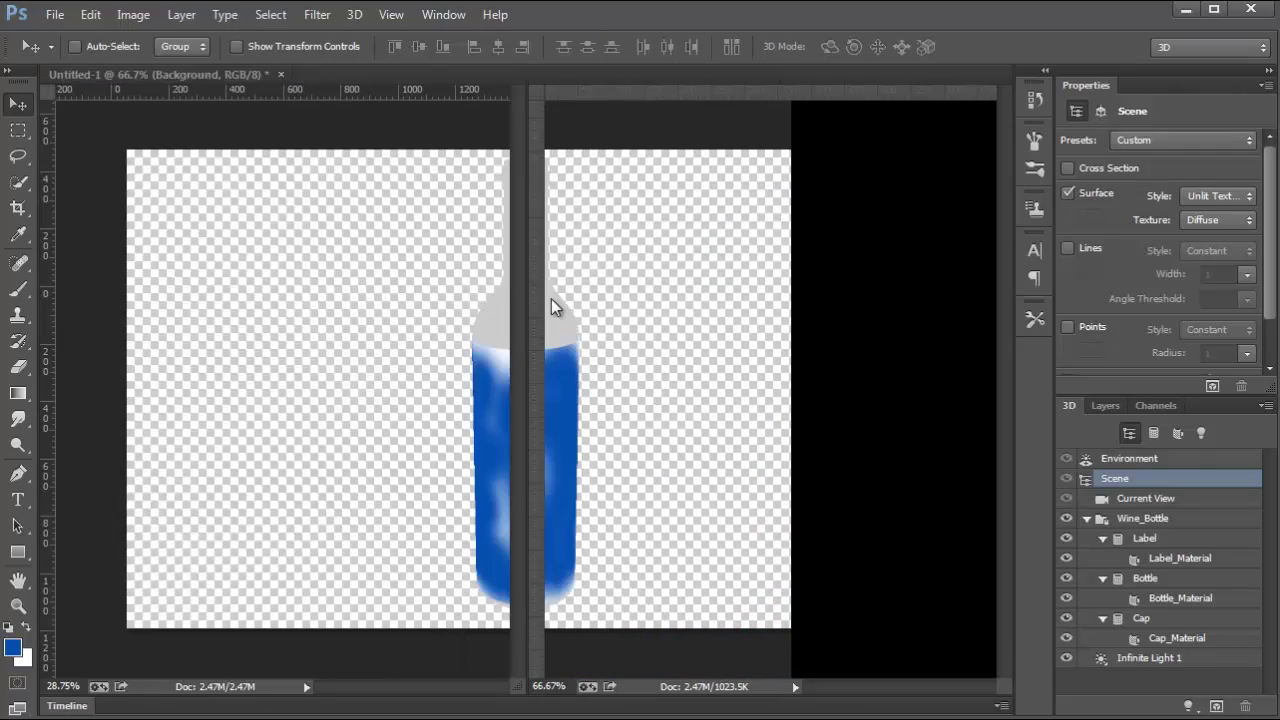
drag(597, 407, 974, 194)
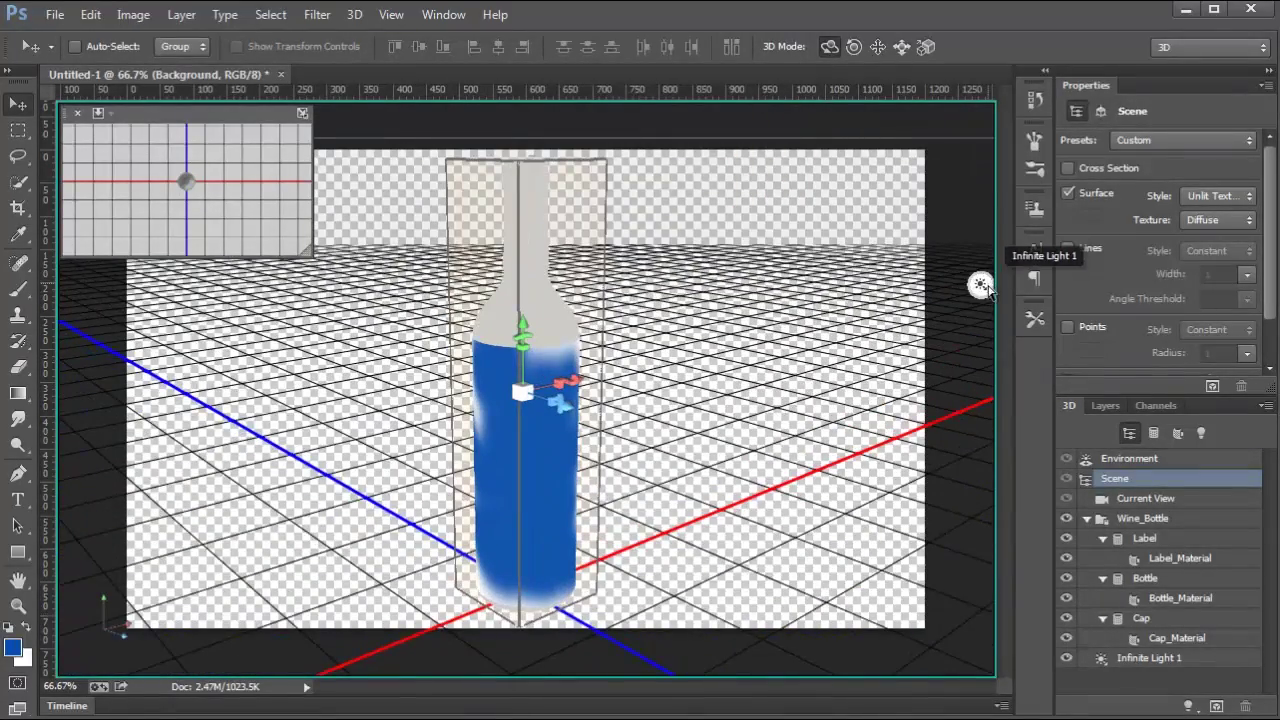